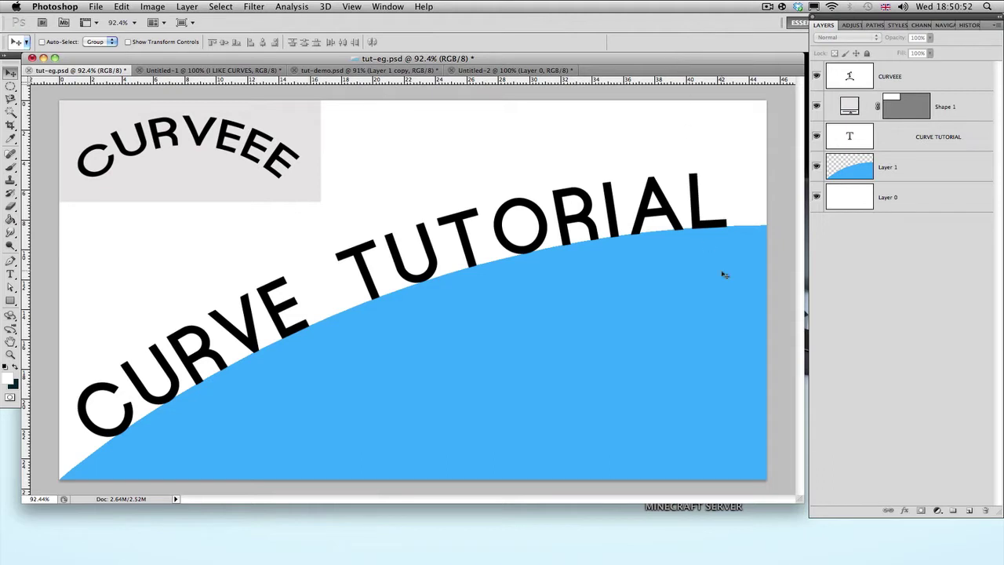
Step: Enlarge the tut-eg.psd window and switch to the Untitled-1 document with the I LIKE CURVES text
{"action": "left_click_drag", "start_coordinate": [801, 497], "coordinate": [804, 516]}
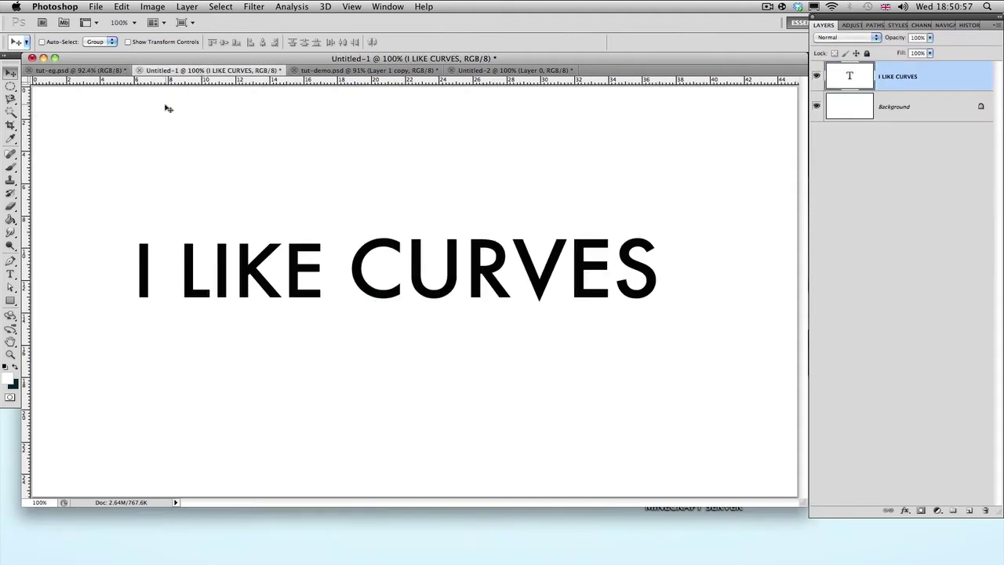
{"action": "left_click", "coordinate": [208, 70]}
Step: With the Horizontal Type tool, open the Warp Text dialog for the I LIKE CURVES layer
{"action": "left_click", "coordinate": [11, 274]}
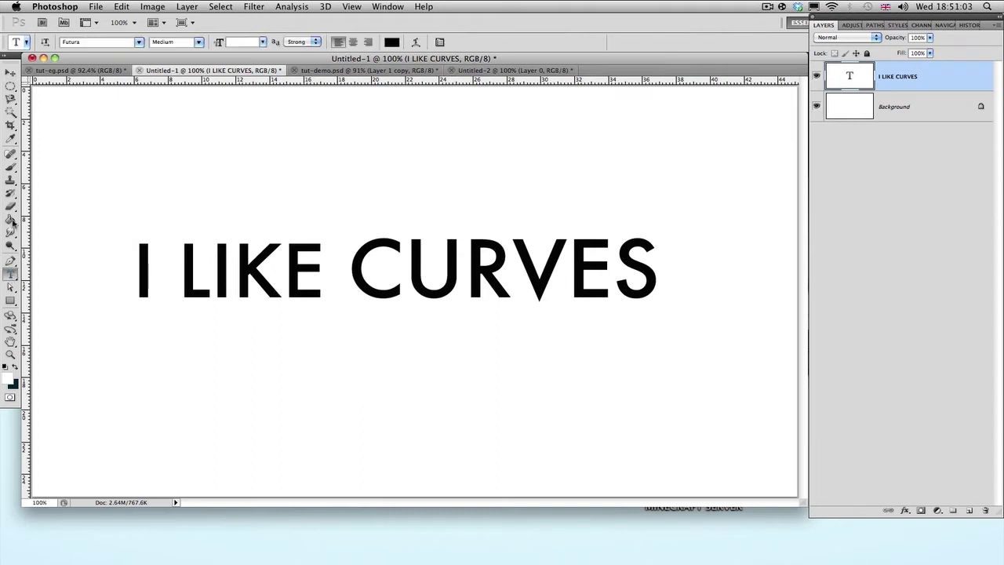
{"action": "left_click", "coordinate": [416, 42]}
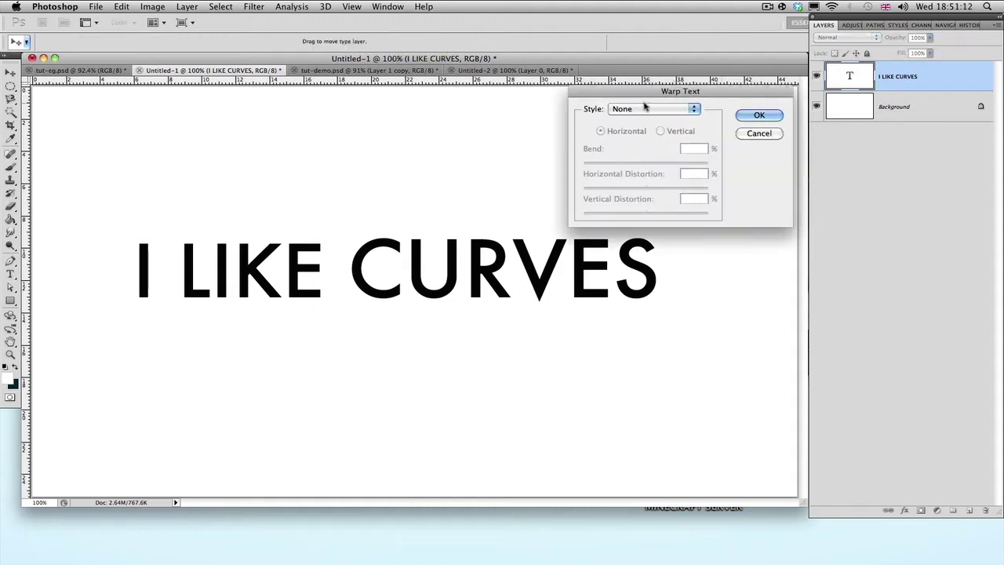
Step: Try the Arc, Arc Lower and Arc Upper warp styles, settling on plain Arc
{"action": "left_click", "coordinate": [618, 109]}
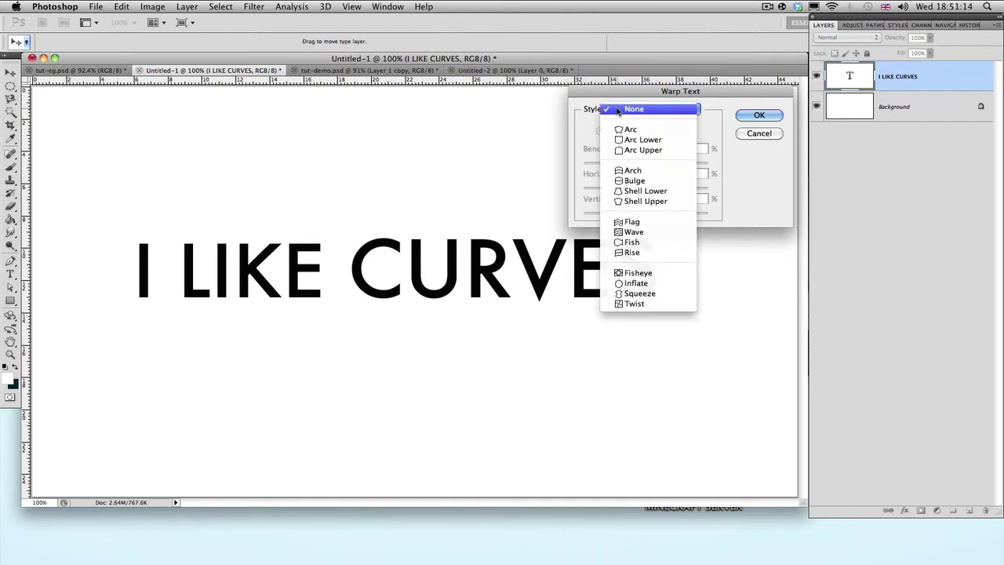
{"action": "left_click", "coordinate": [632, 129]}
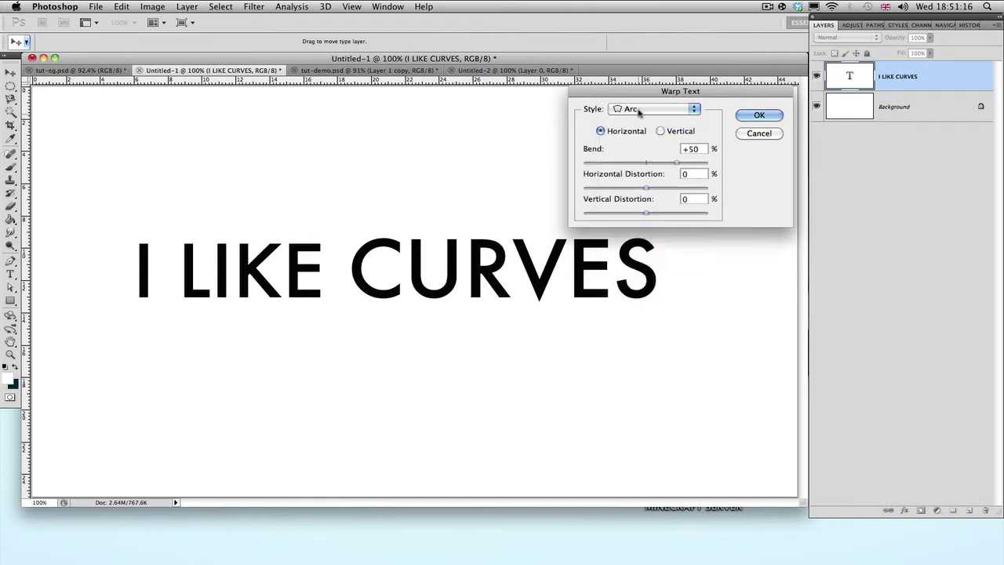
{"action": "left_click", "coordinate": [635, 108]}
{"action": "left_click", "coordinate": [643, 118]}
{"action": "left_click", "coordinate": [643, 109]}
{"action": "left_click", "coordinate": [645, 119]}
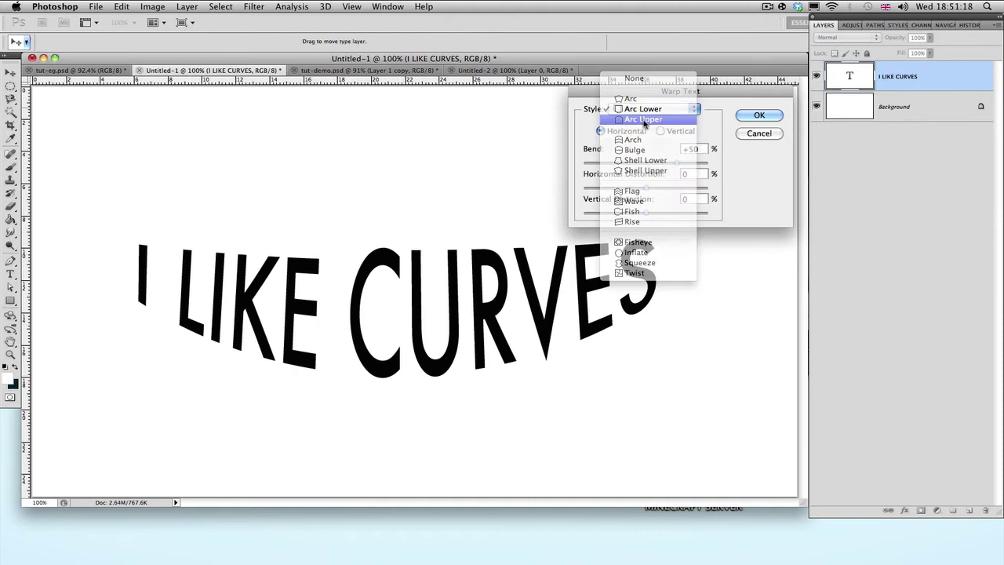
{"action": "left_click", "coordinate": [674, 115]}
{"action": "left_click", "coordinate": [639, 89]}
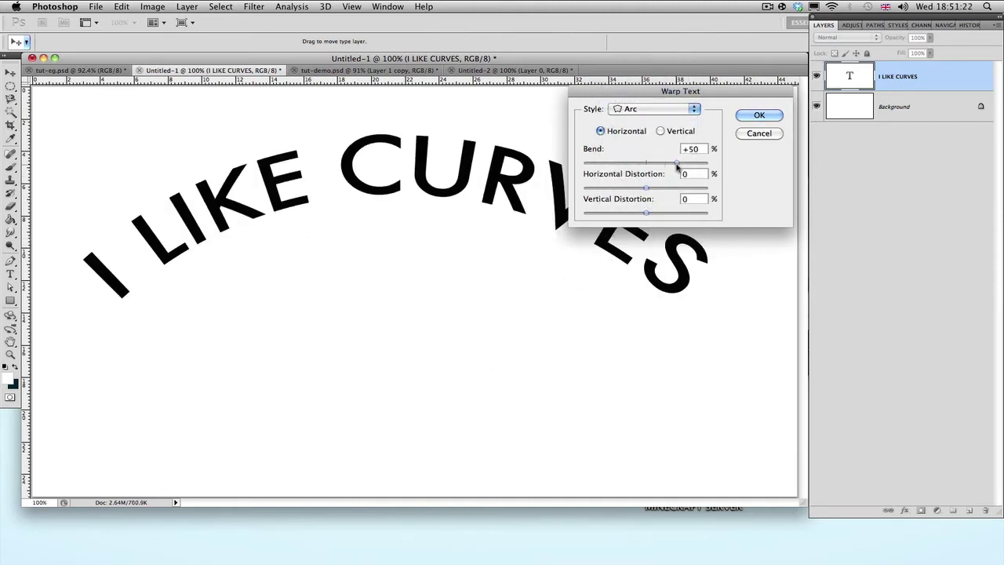
Step: Set the Arc to +18 bend, -30% horizontal and +18% vertical distortion, then apply it
{"action": "left_click_drag", "start_coordinate": [676, 163], "coordinate": [659, 164]}
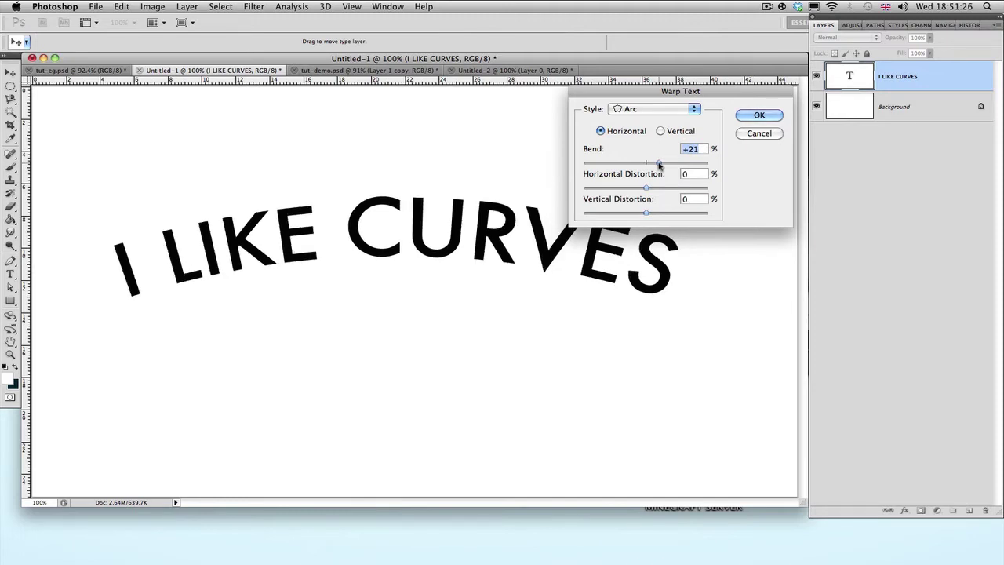
{"action": "left_click_drag", "start_coordinate": [659, 165], "coordinate": [658, 212]}
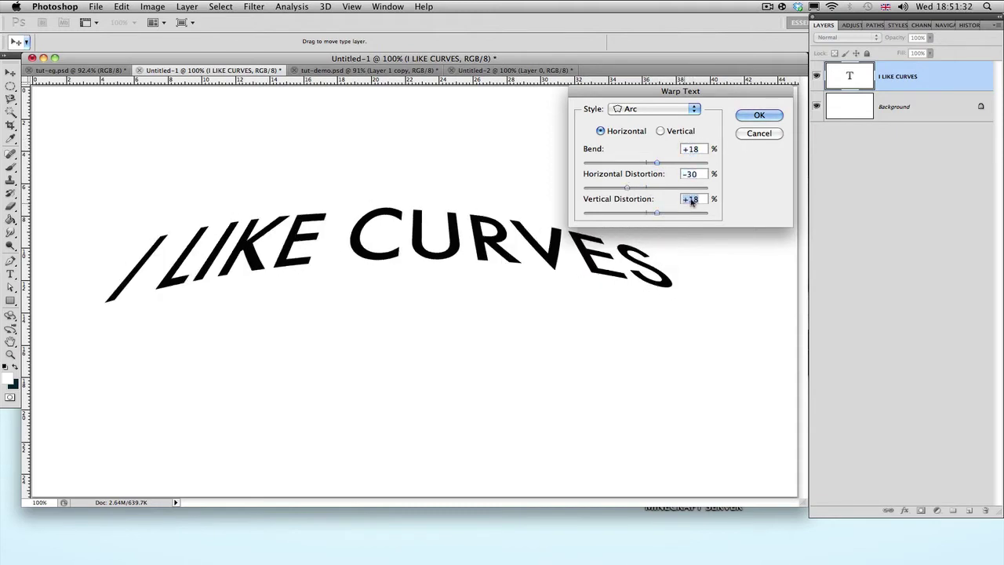
{"action": "left_click", "coordinate": [757, 116]}
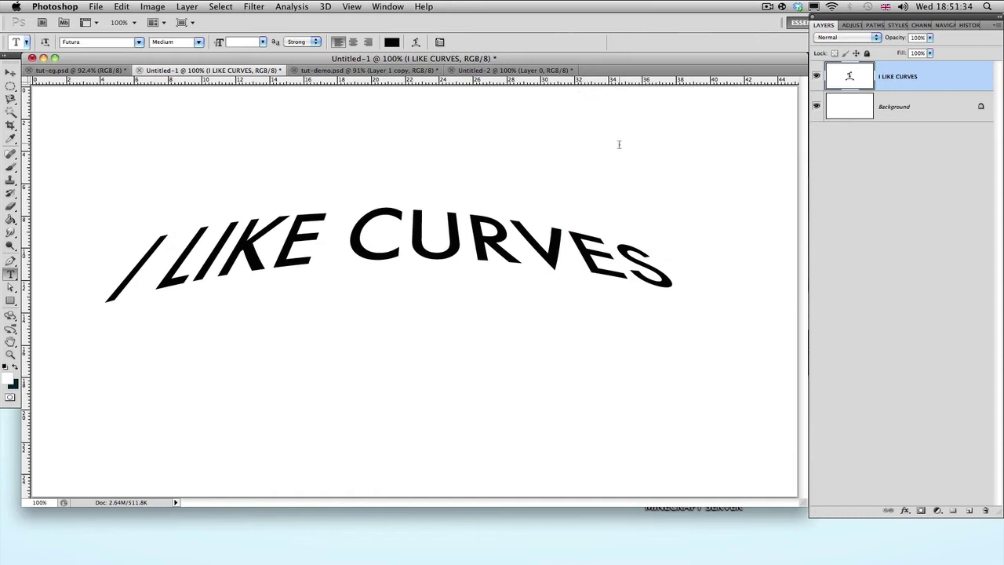
Step: Switch to tut-demo.psd and select Layer 1, the front green hill
{"action": "left_click", "coordinate": [339, 71]}
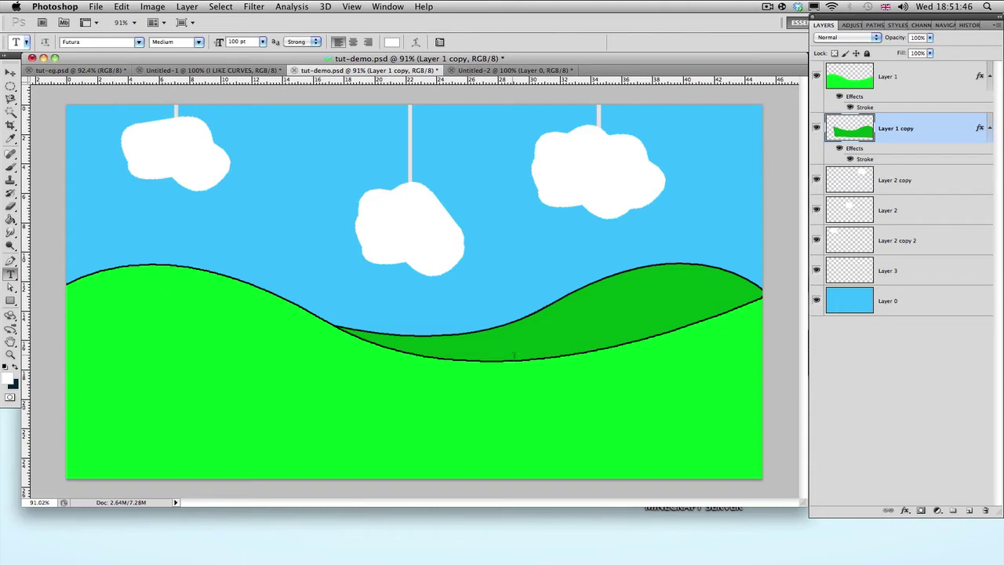
{"action": "left_click", "coordinate": [909, 85]}
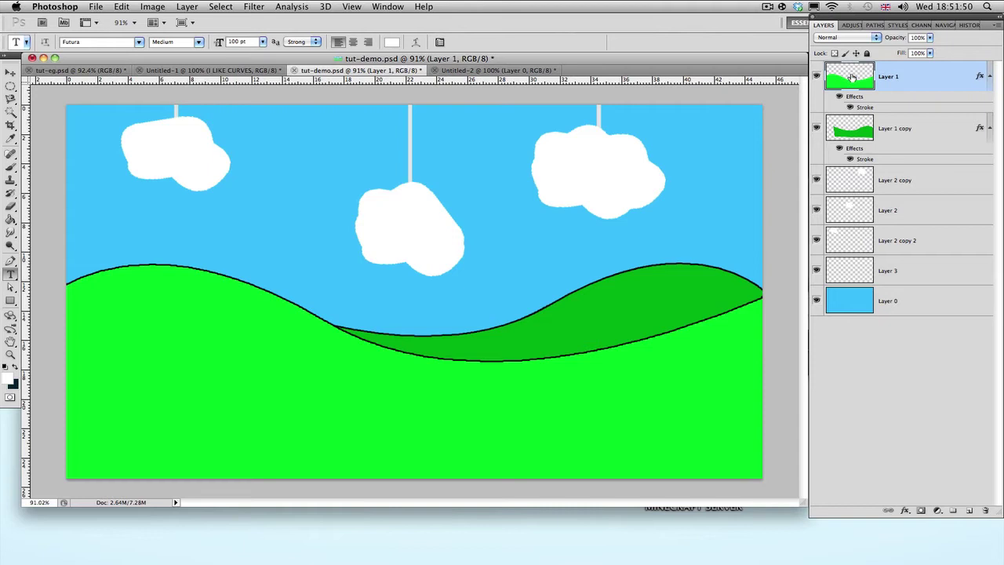
Step: Load the front hill's pixels as a selection and convert it to a Work Path in Paths
{"action": "right_click", "coordinate": [853, 76]}
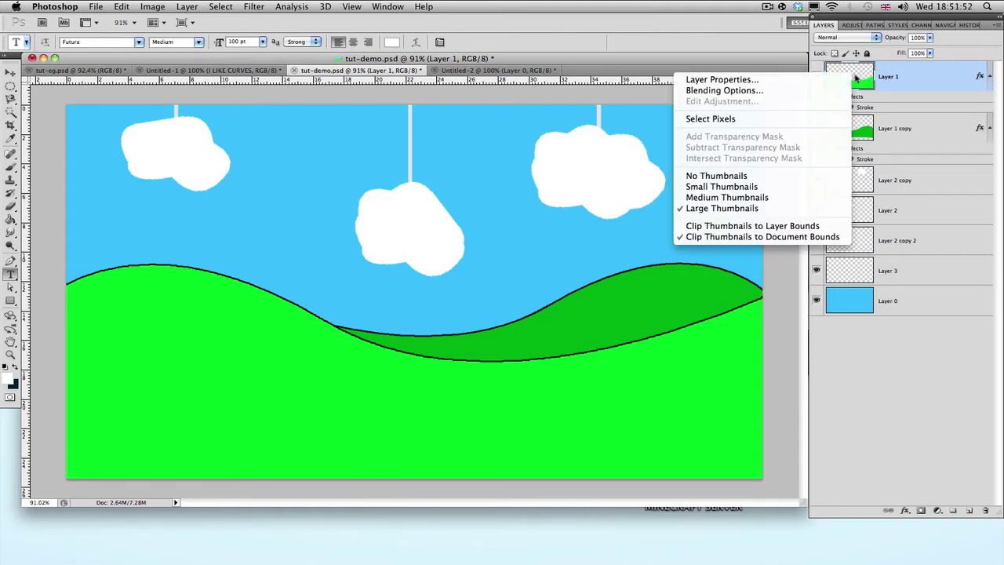
{"action": "left_click", "coordinate": [807, 124]}
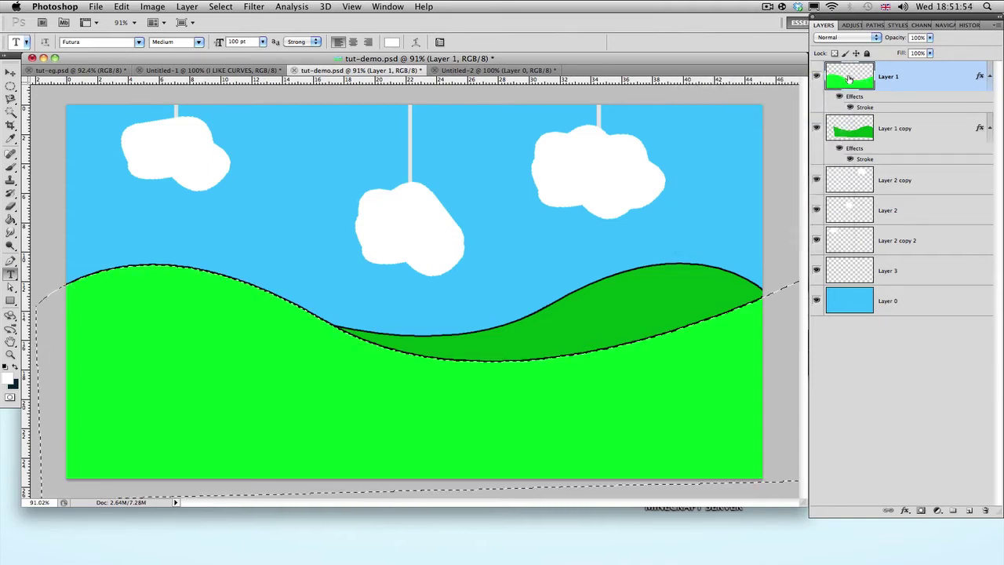
{"action": "left_click", "coordinate": [873, 26]}
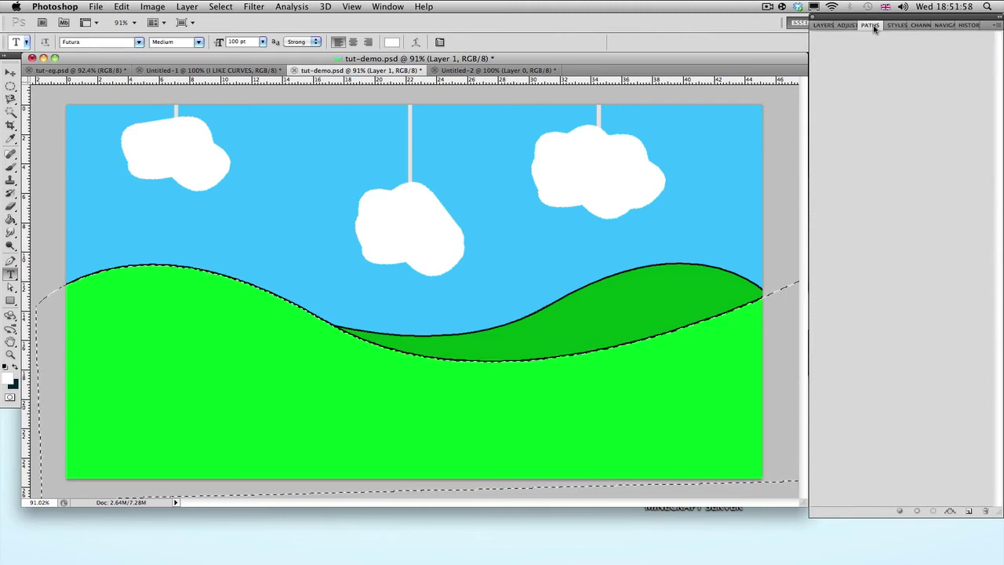
{"action": "left_click", "coordinate": [388, 7]}
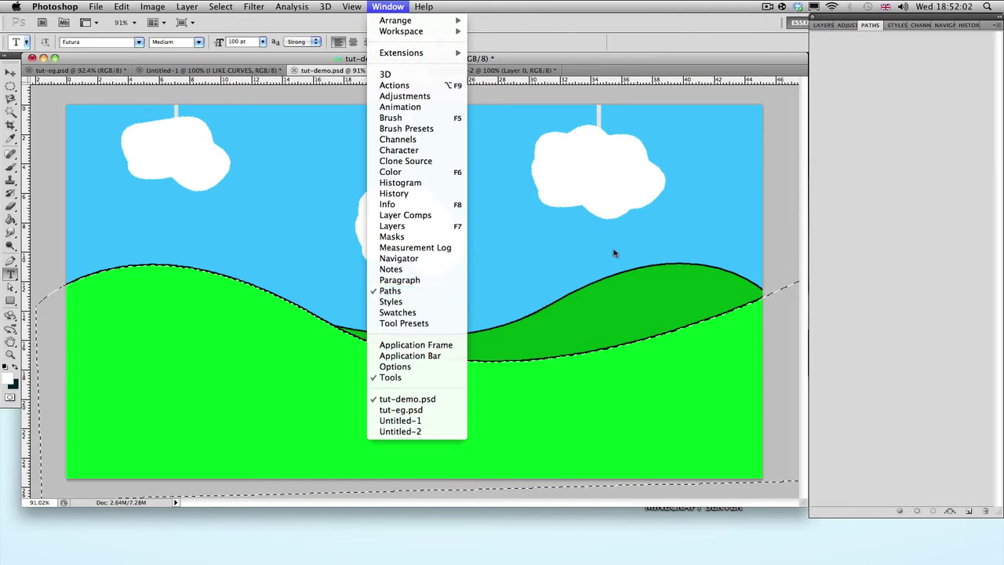
{"action": "left_click", "coordinate": [872, 163]}
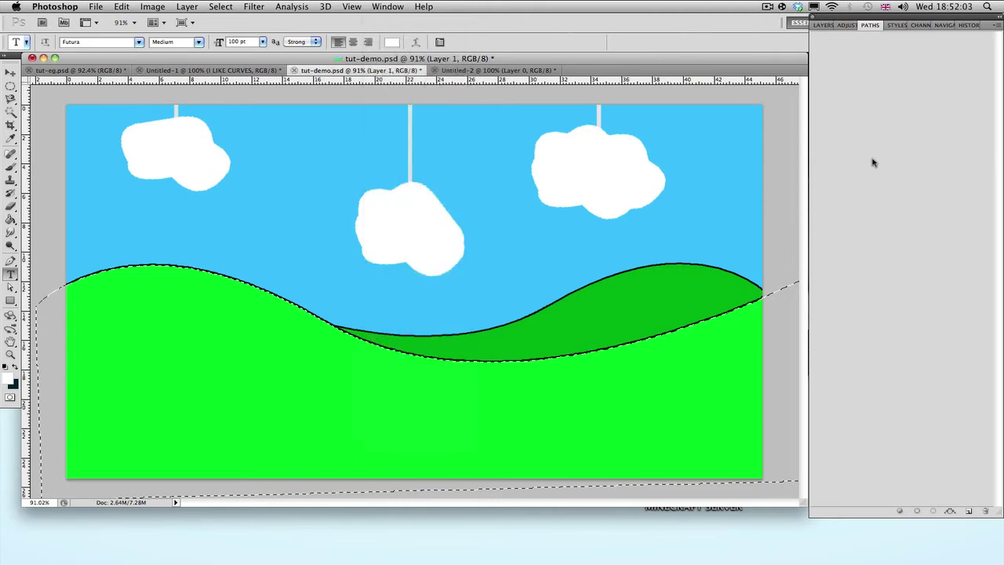
{"action": "left_click", "coordinate": [949, 512]}
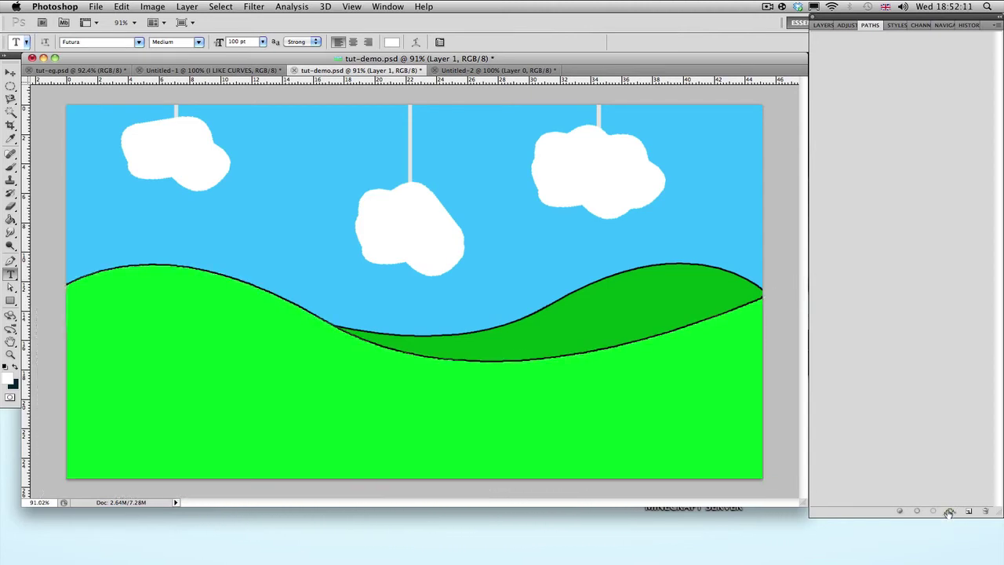
{"action": "left_click", "coordinate": [824, 25]}
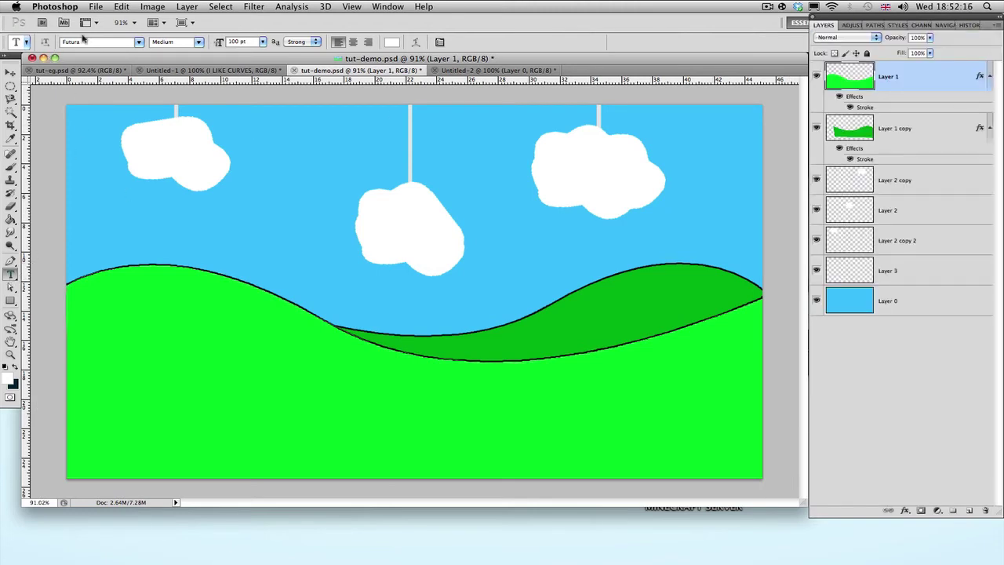
Step: Set the text colour to black, sampled from the hill outline
{"action": "left_click", "coordinate": [393, 44]}
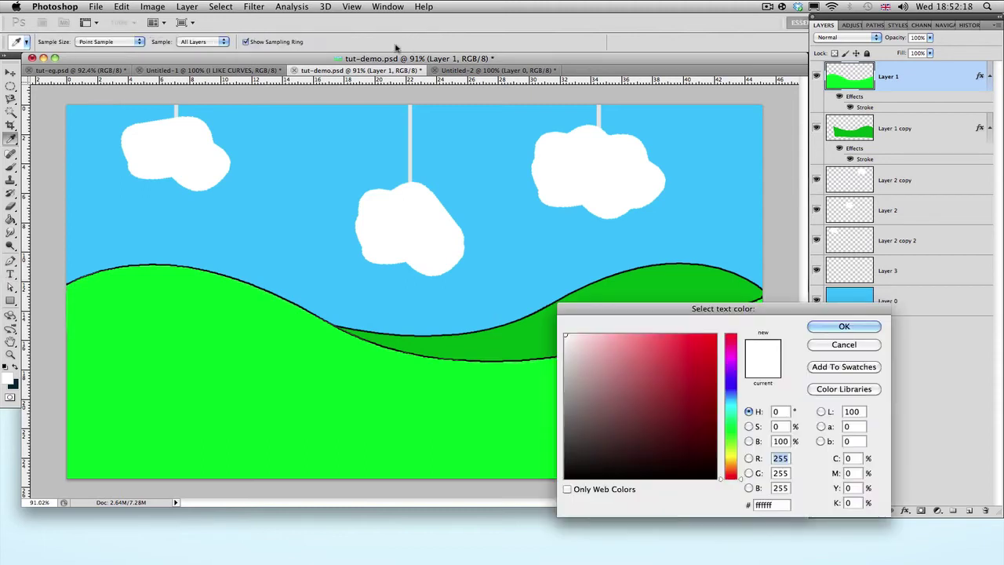
{"action": "left_click", "coordinate": [608, 279]}
{"action": "key", "text": "Return"}
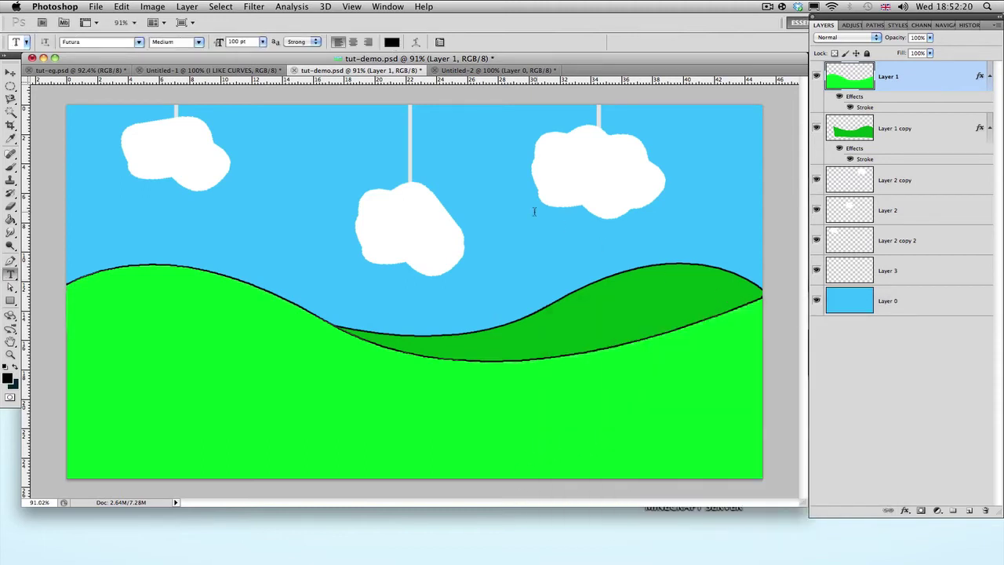
Step: Type 'LOOK AT MY CURVESSSS' along the front hill's edge path and commit it
{"action": "left_click", "coordinate": [98, 270]}
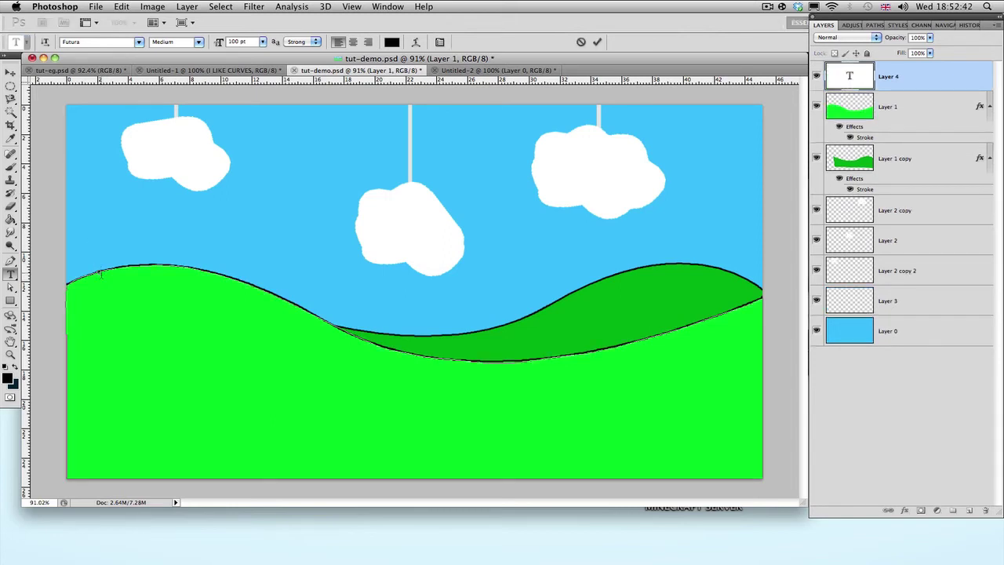
{"action": "type", "text": "LOOK "}
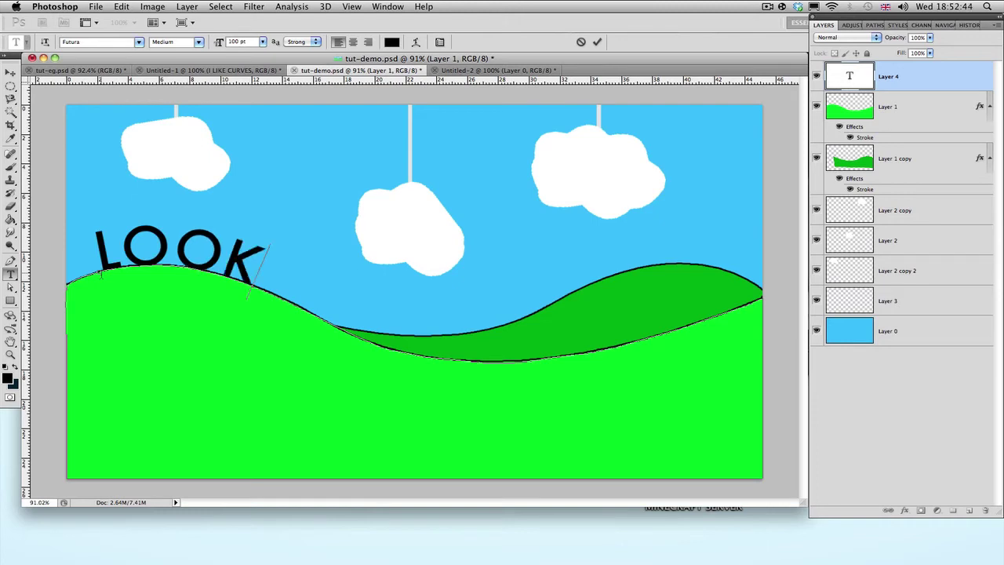
{"action": "type", "text": "AT MY C"}
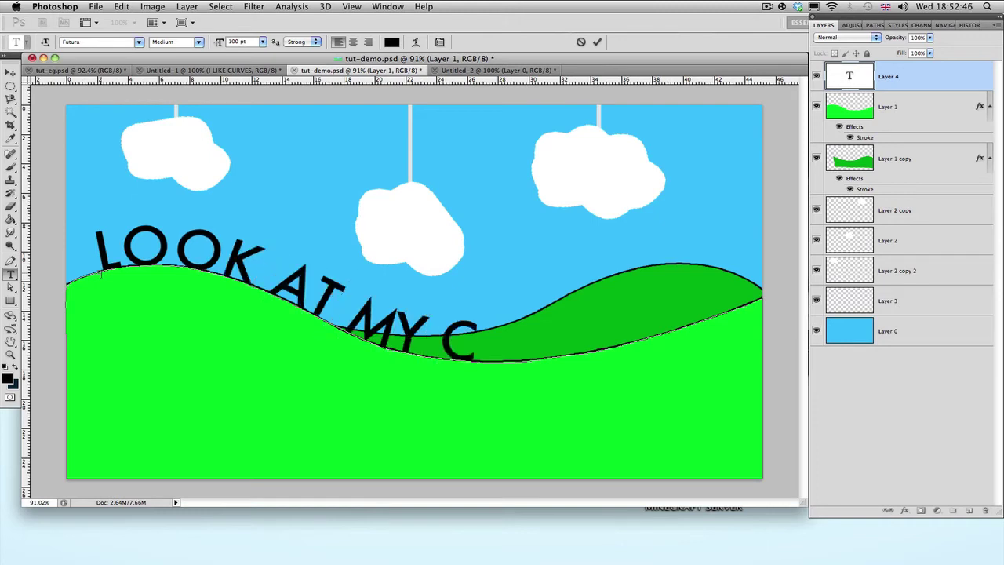
{"action": "type", "text": "URVESSSS"}
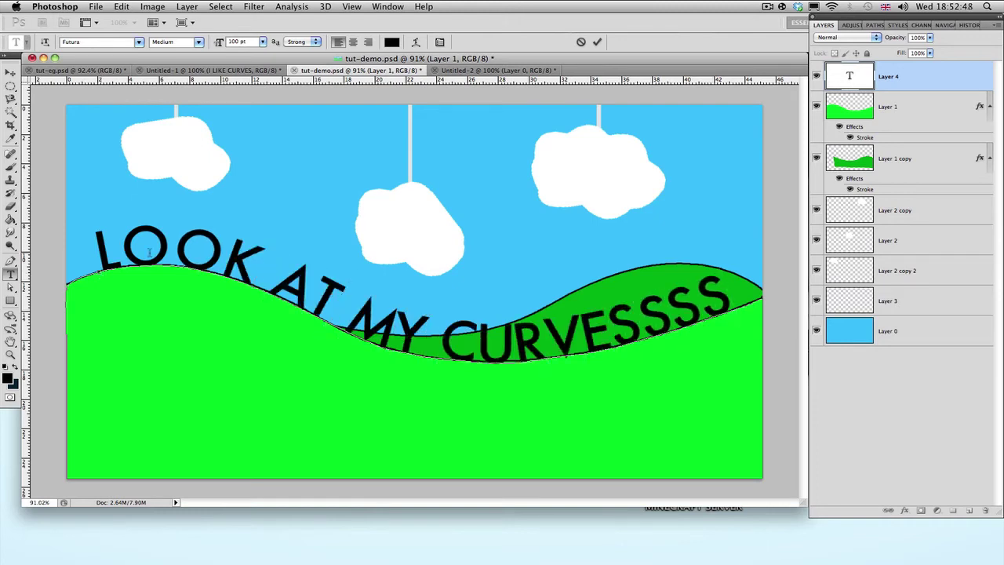
{"action": "left_click", "coordinate": [852, 399]}
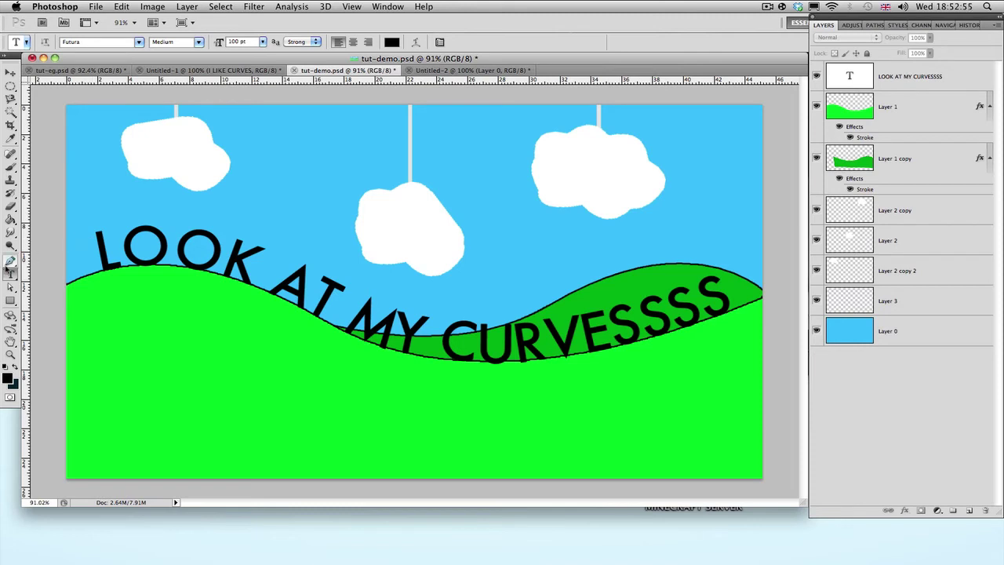
Step: In Untitled-2, draw a Pen path arcing from the left and hooking down at the right
{"action": "left_click", "coordinate": [10, 263]}
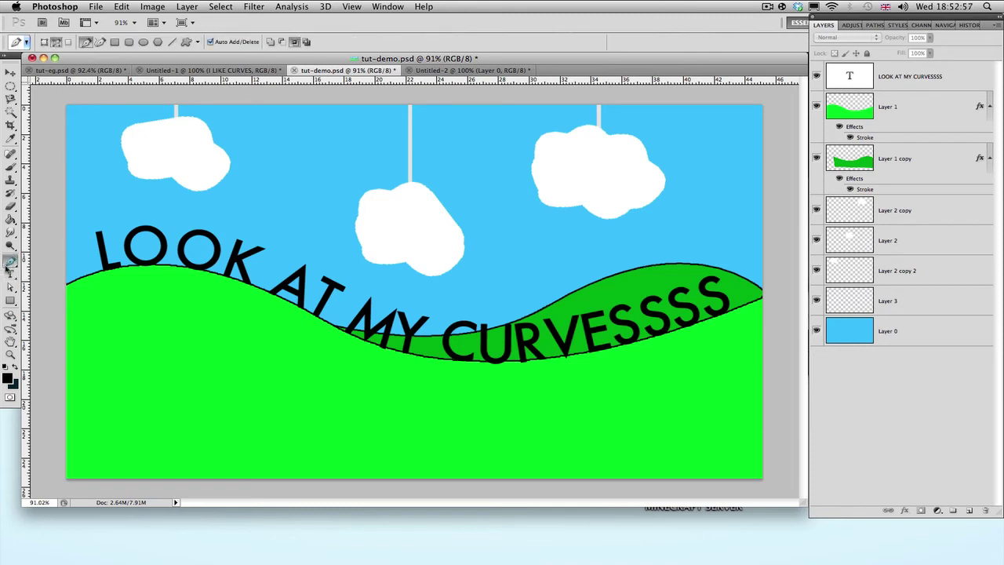
{"action": "left_click", "coordinate": [444, 71]}
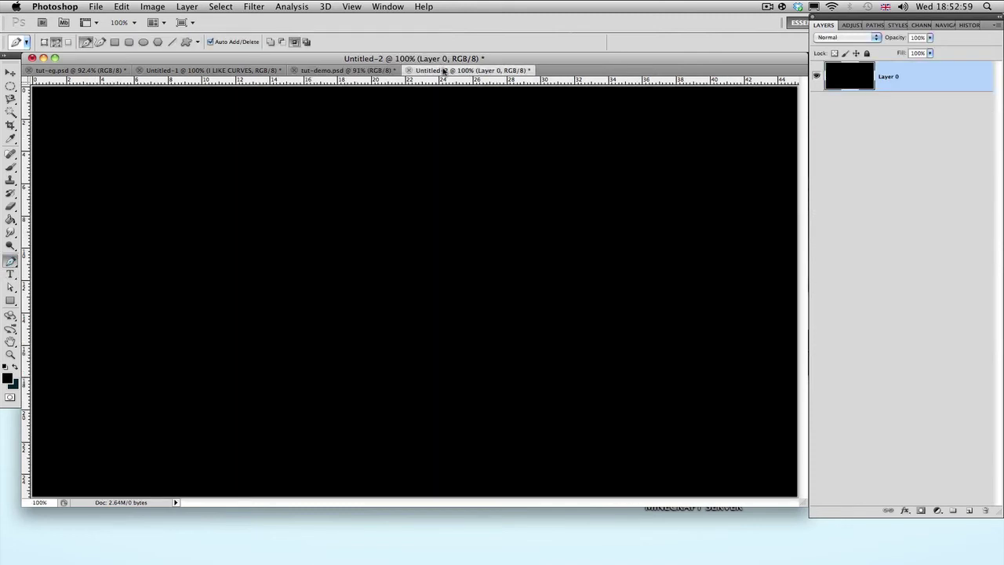
{"action": "left_click", "coordinate": [77, 244]}
{"action": "left_click_drag", "start_coordinate": [437, 241], "coordinate": [436, 445]}
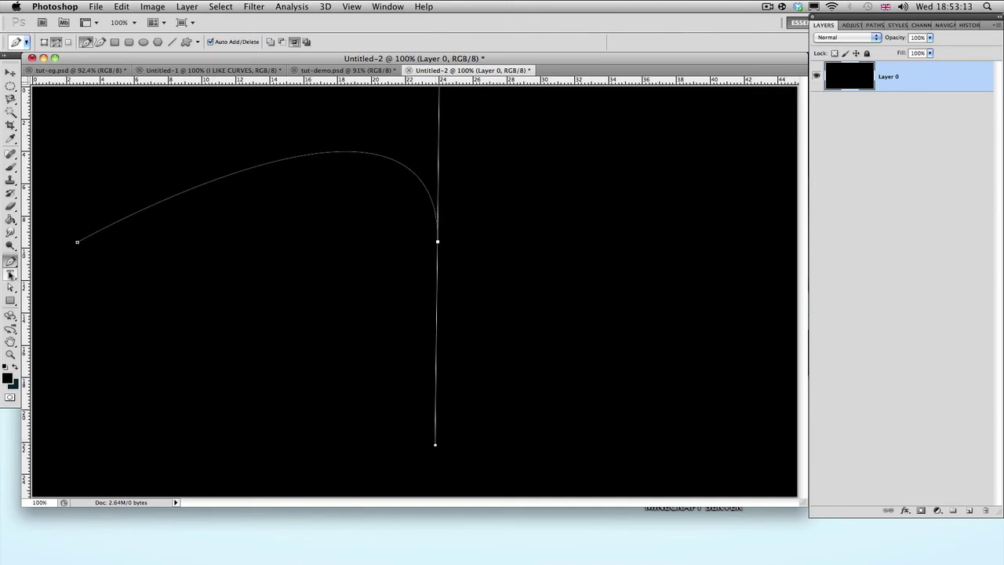
Step: Set the Type tool's text colour to white
{"action": "left_click", "coordinate": [10, 273]}
{"action": "left_click", "coordinate": [388, 42]}
{"action": "left_click_drag", "start_coordinate": [604, 372], "coordinate": [513, 287]}
{"action": "left_click", "coordinate": [832, 328]}
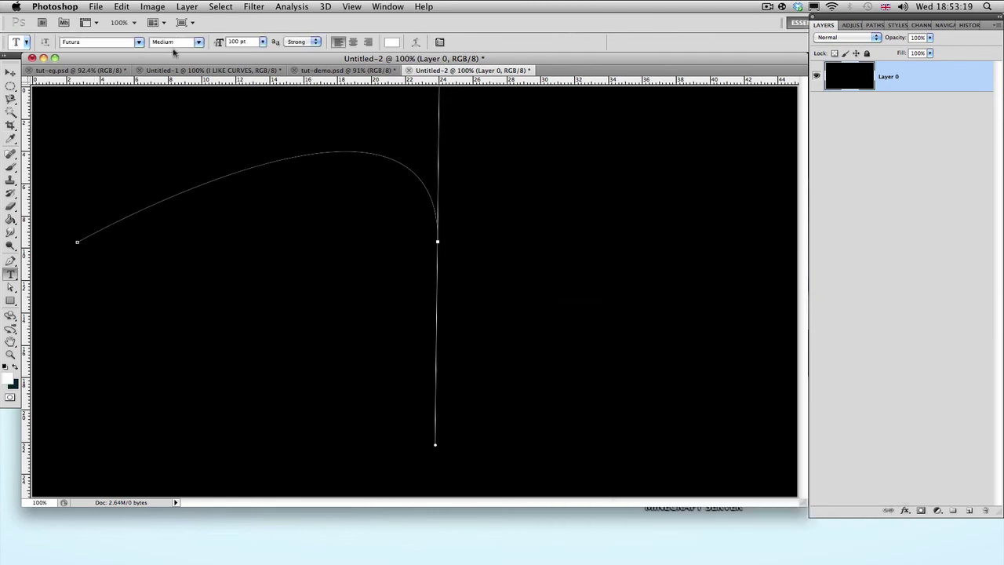
Step: Type the white word 'CURVESSSSSS' from the left end of the curved path and commit it
{"action": "left_click", "coordinate": [85, 236]}
{"action": "type", "text": "CU"}
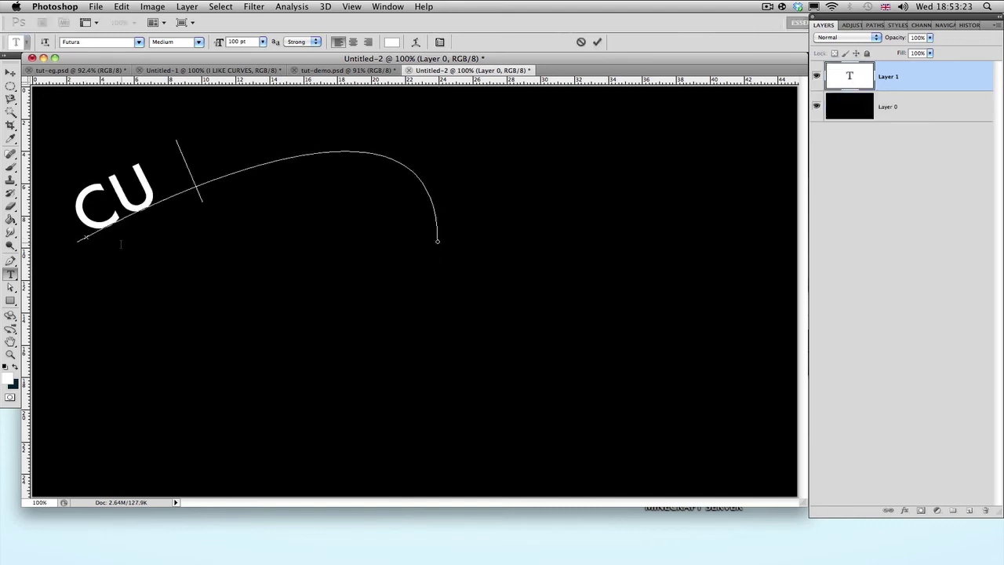
{"action": "type", "text": "RVESSSSSS"}
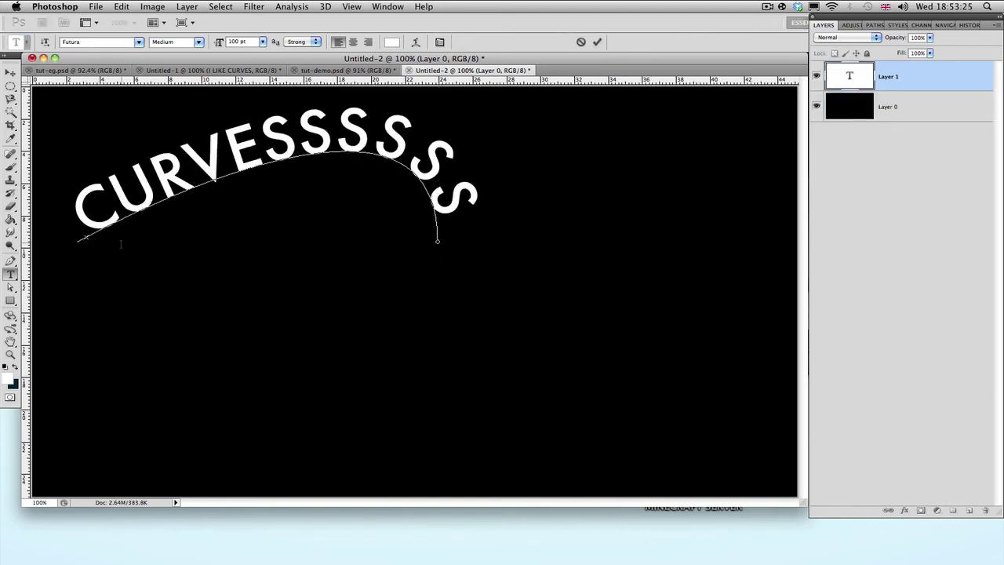
{"action": "left_click", "coordinate": [10, 85]}
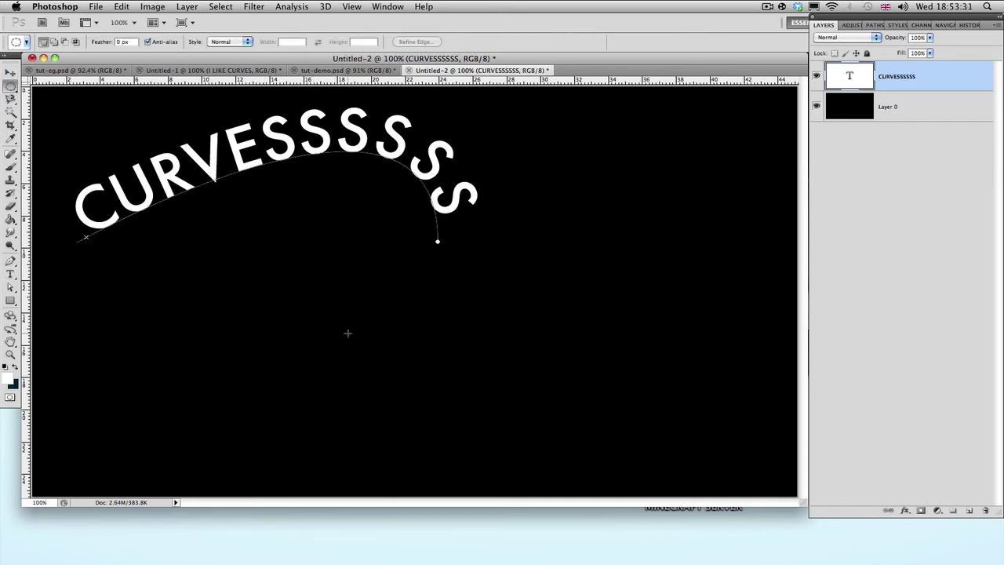
Step: Draw a Shift+Alt perfect-circle selection below the text and convert it to a Work Path
{"action": "left_click_drag", "start_coordinate": [11, 84], "coordinate": [36, 96]}
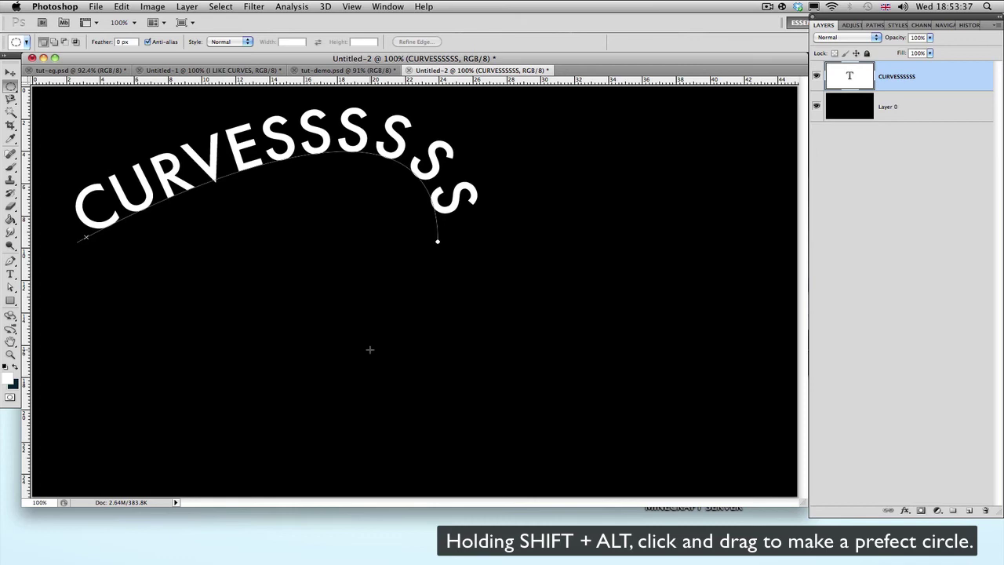
{"action": "left_click_drag", "start_coordinate": [369, 349], "coordinate": [458, 404]}
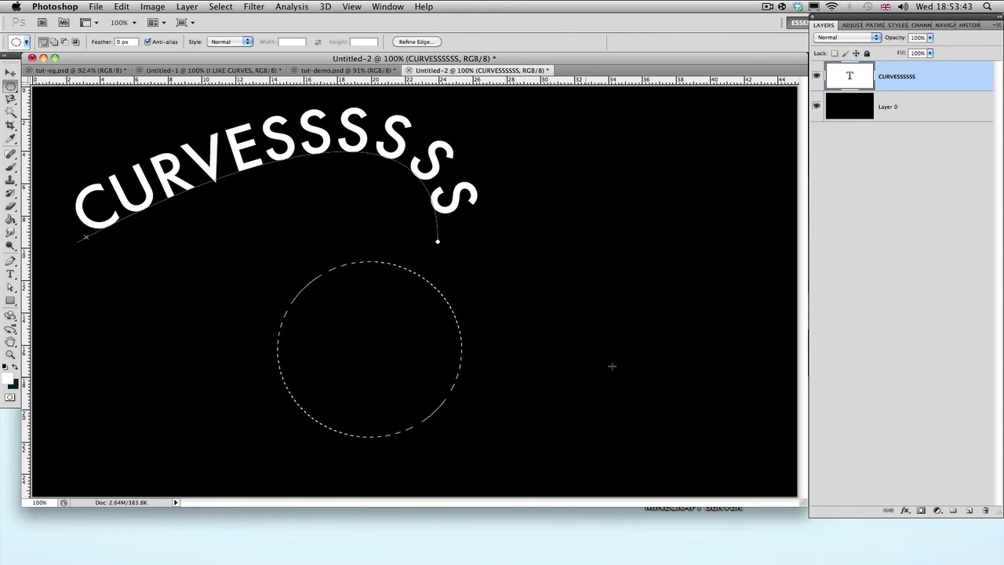
{"action": "left_click", "coordinate": [870, 26]}
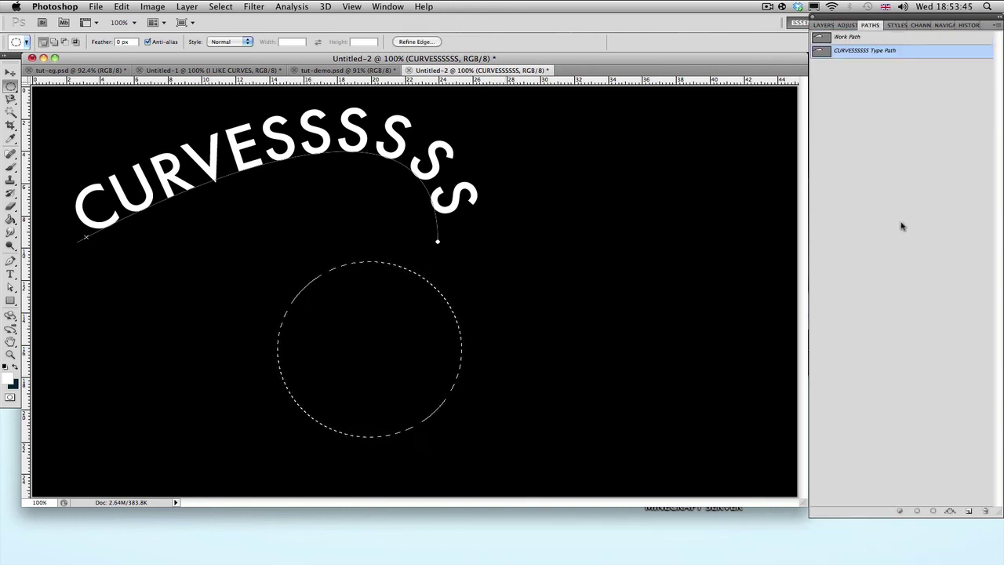
{"action": "left_click", "coordinate": [950, 512]}
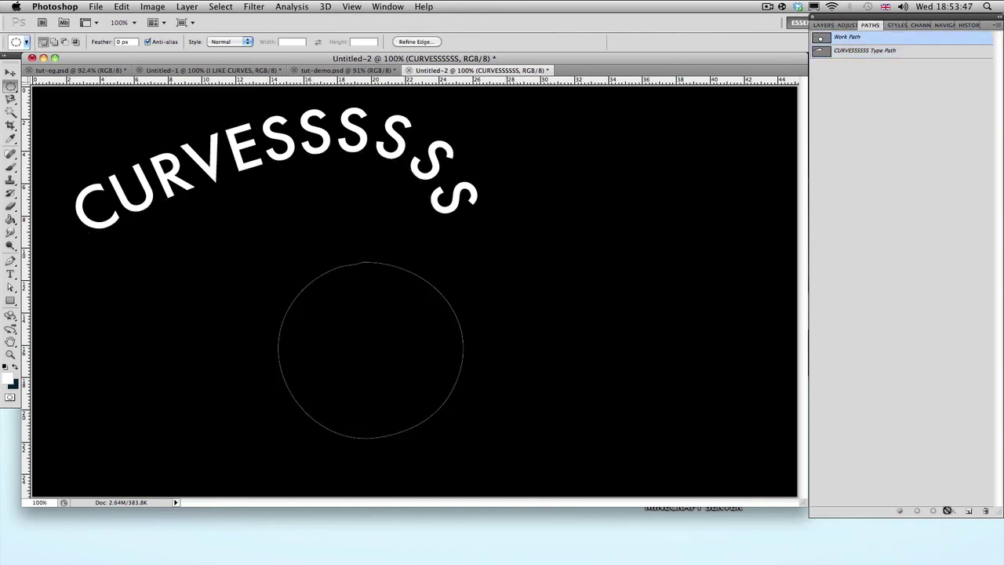
{"action": "left_click", "coordinate": [824, 26]}
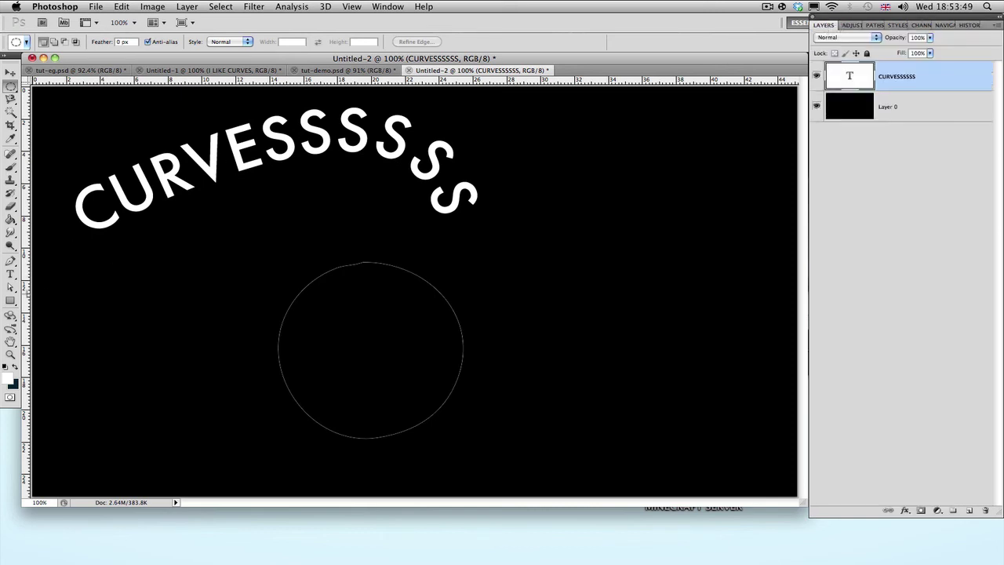
{"action": "left_click", "coordinate": [11, 273]}
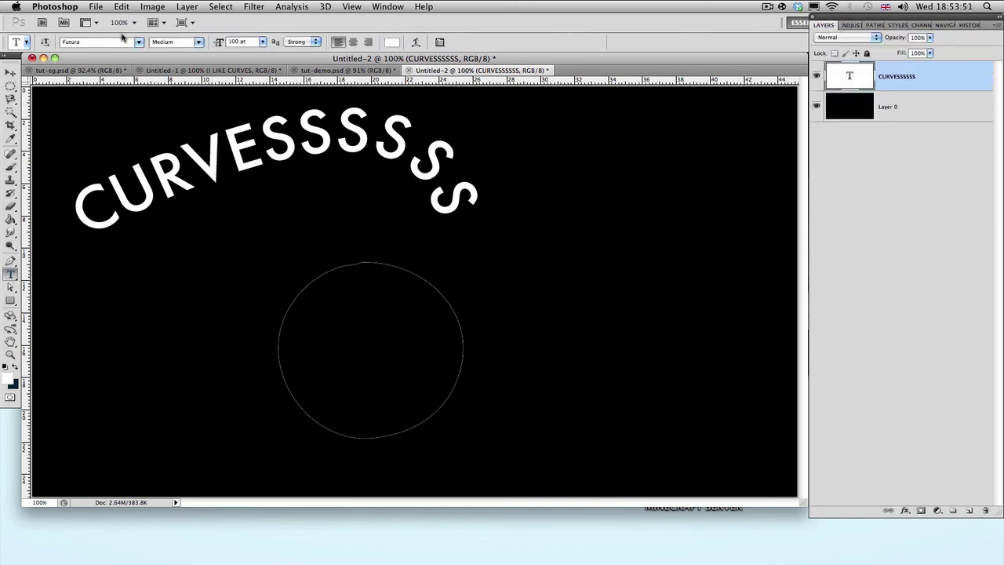
Step: Type 'CURVESSSSSSSSSS' onto the top of the circle path, correcting the 'CRUVE' typo
{"action": "left_click", "coordinate": [370, 262]}
{"action": "type", "text": "CRUVE"}
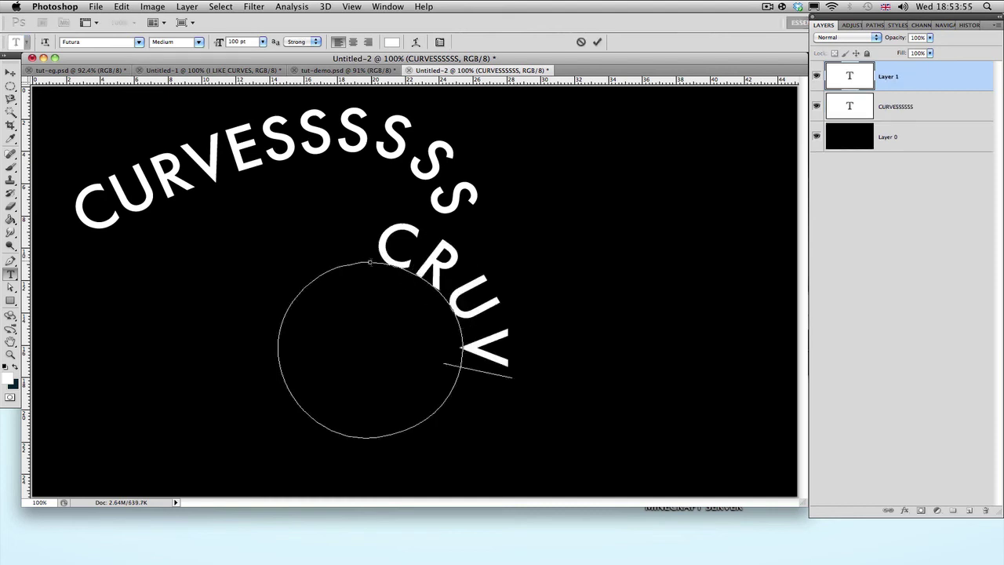
{"action": "key", "text": "BackSpace"}
{"action": "key", "text": "BackSpace"}
{"action": "key", "text": "BackSpace"}
{"action": "key", "text": "BackSpace"}
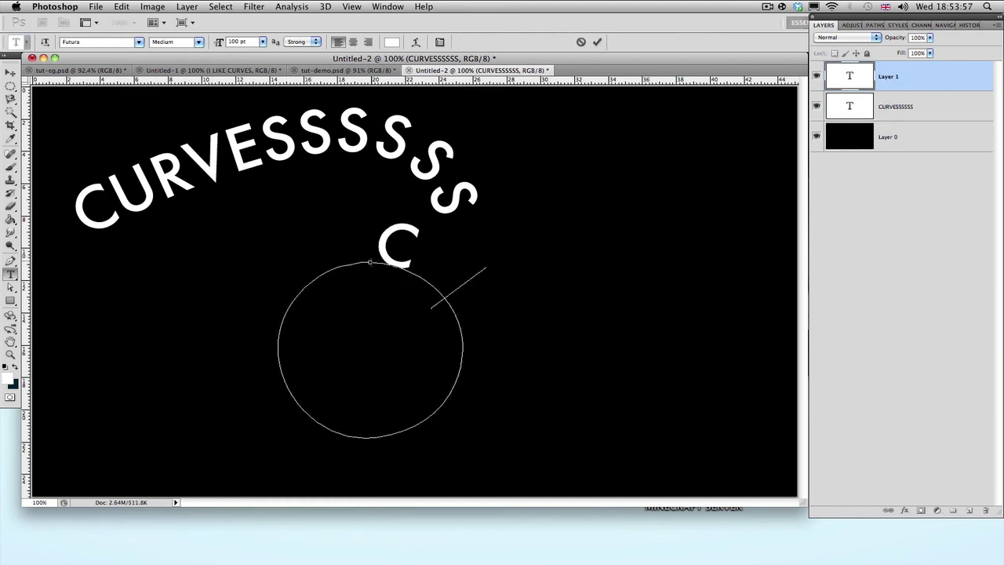
{"action": "type", "text": "URVESSSSSSSSSS"}
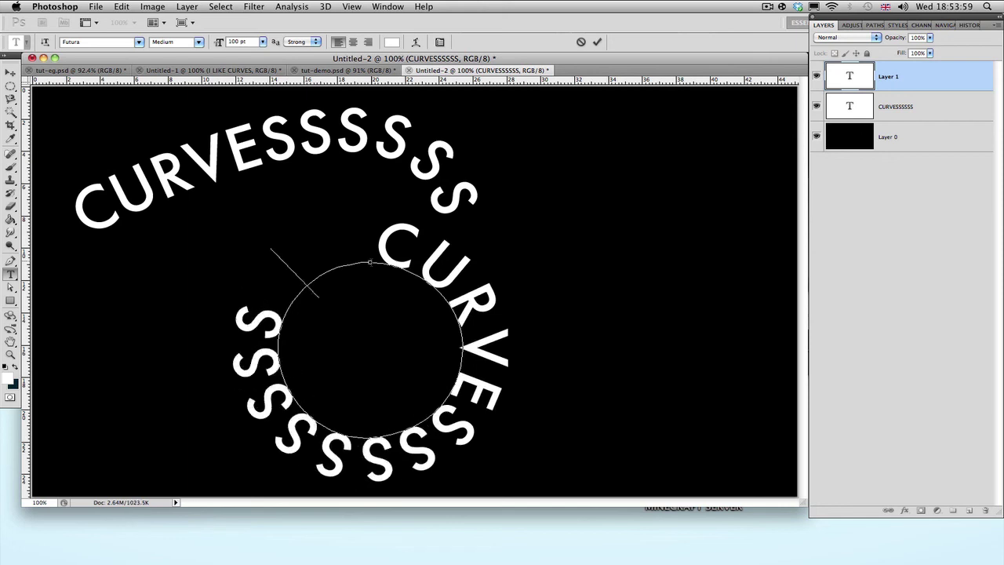